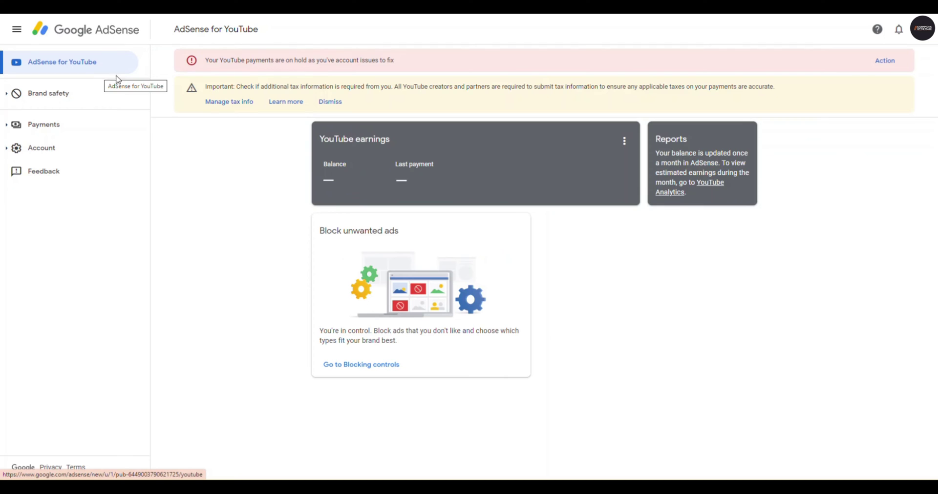
# Step: Start adding United States tax info from the tax info management page and verify identity with the account password
pyautogui.click(247, 108)
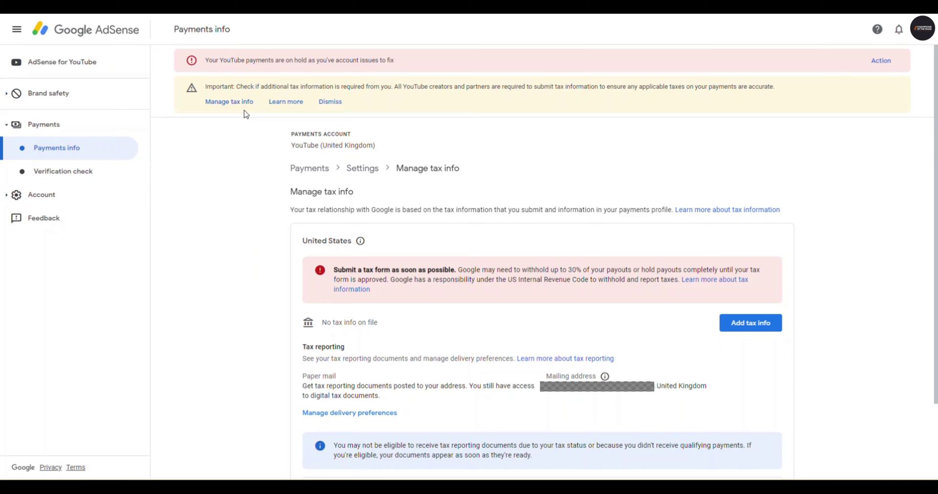
pyautogui.click(752, 326)
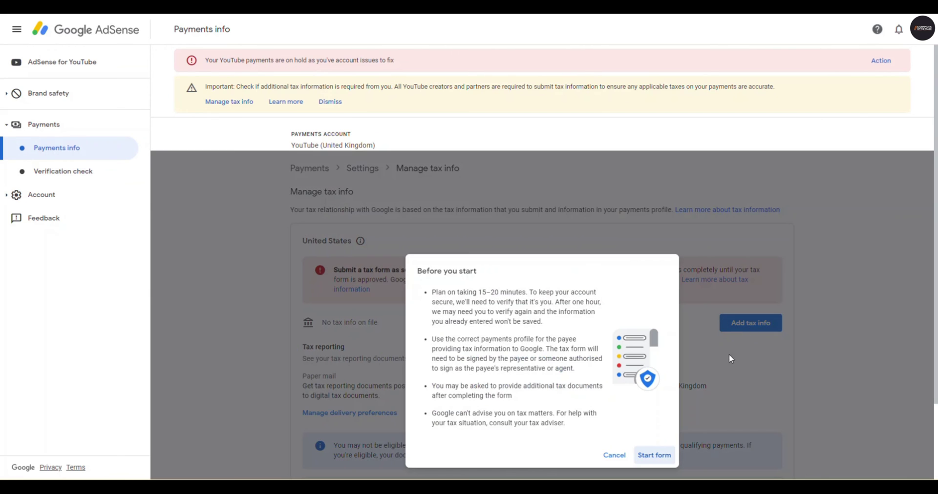
pyautogui.click(656, 461)
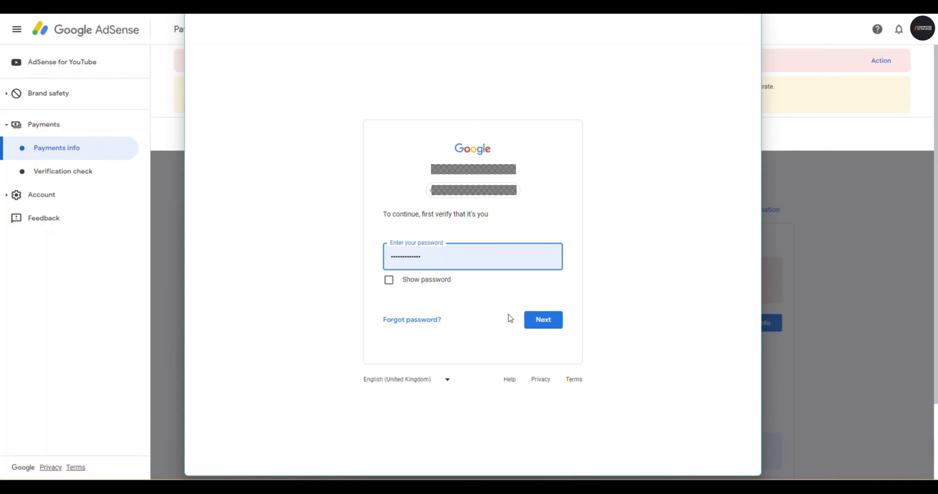
pyautogui.click(543, 322)
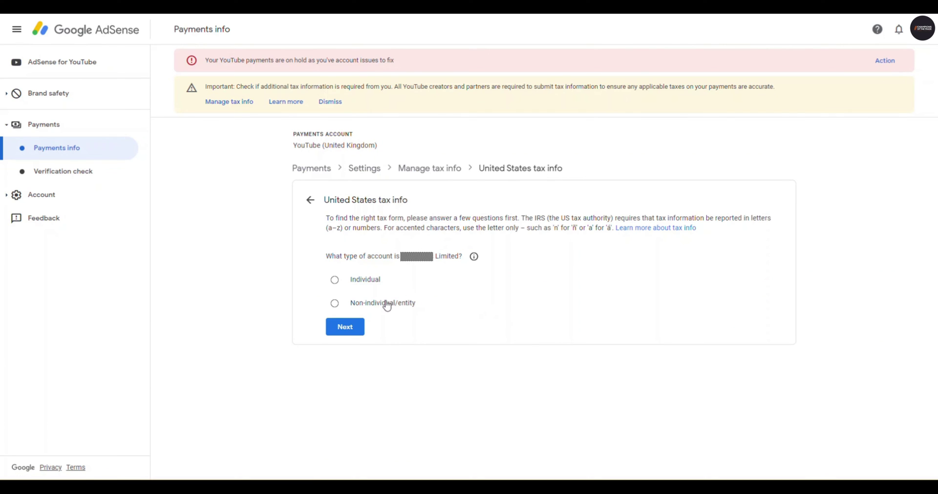
# Step: Declare the account as Non-individual/entity and answer No to being organised or incorporated in the US
pyautogui.click(379, 308)
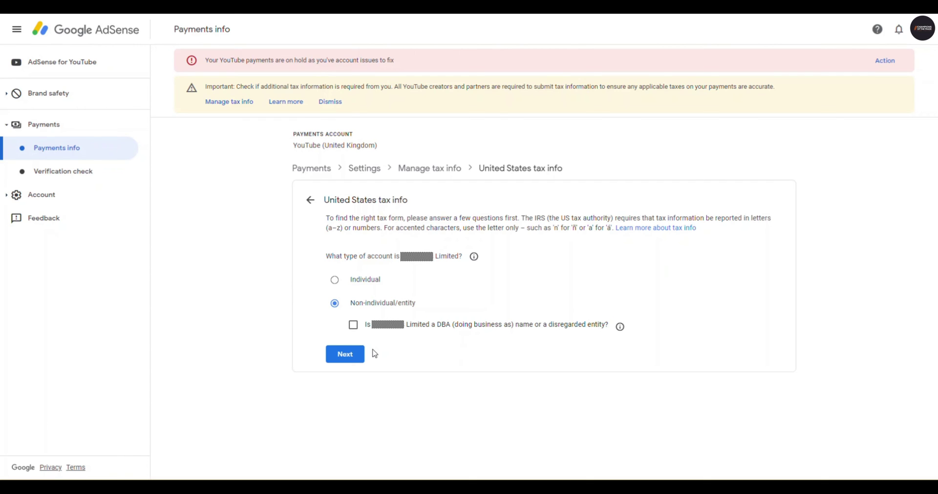
pyautogui.click(360, 356)
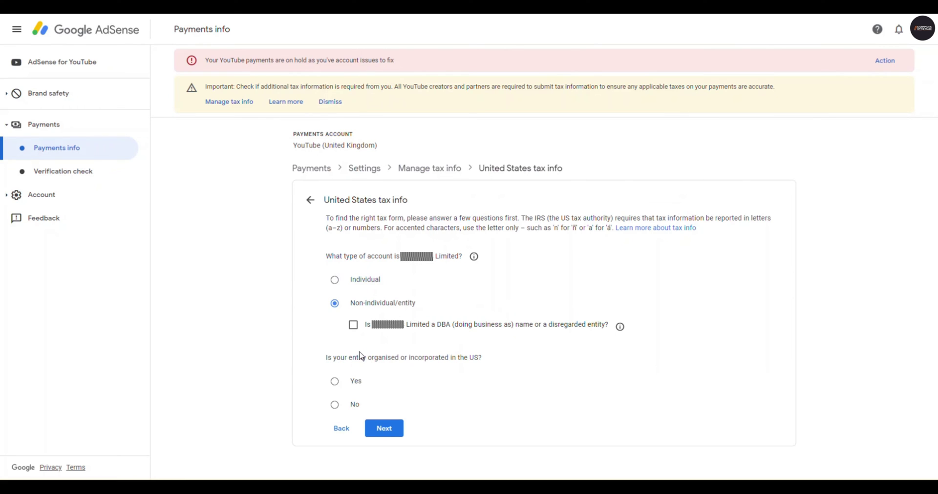
pyautogui.click(335, 405)
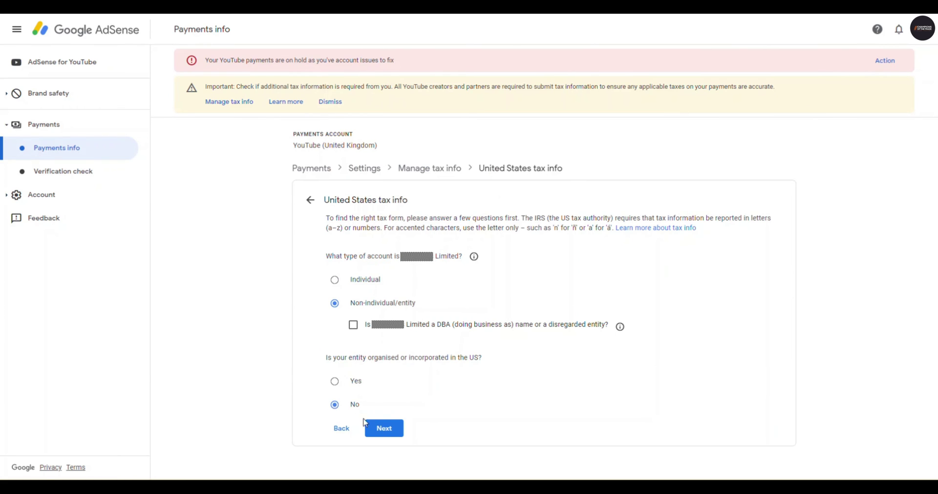
pyautogui.click(388, 430)
# Step: Choose W-8BEN-E as the W-8 tax form type and start the form
pyautogui.scroll(-2, 380, 398)
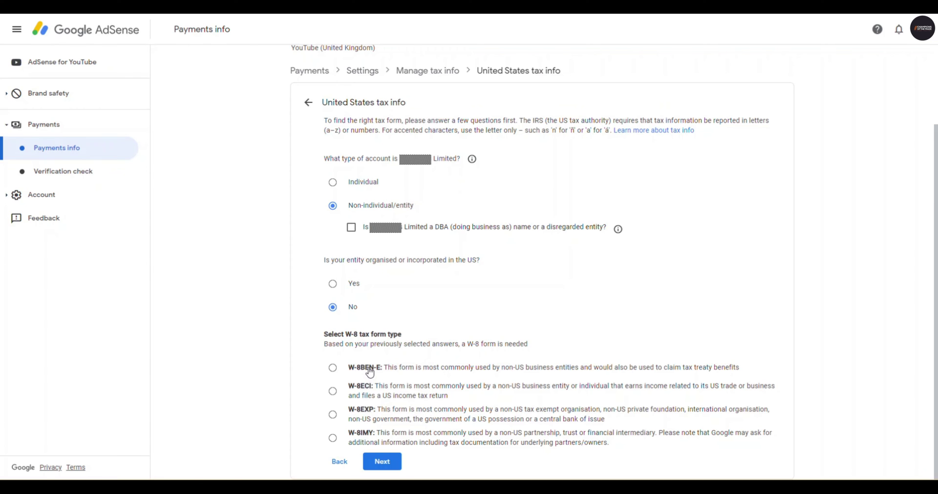
pyautogui.click(369, 372)
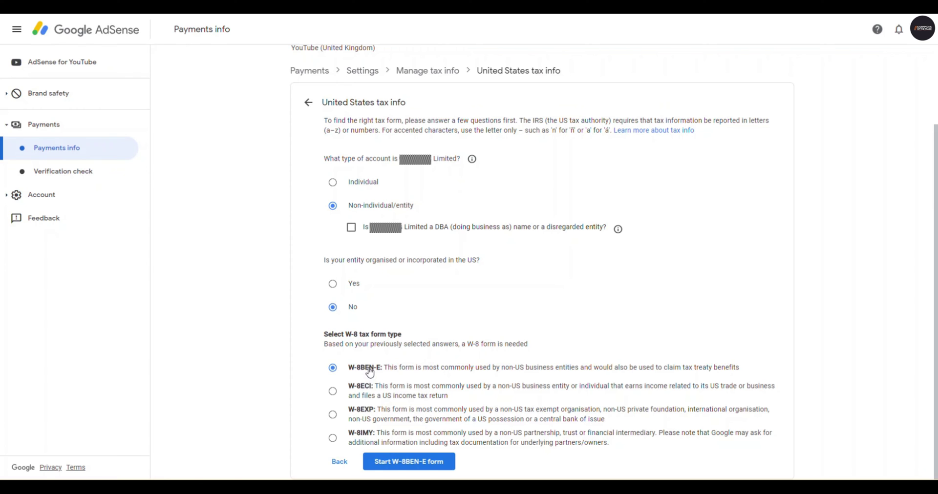
pyautogui.click(424, 464)
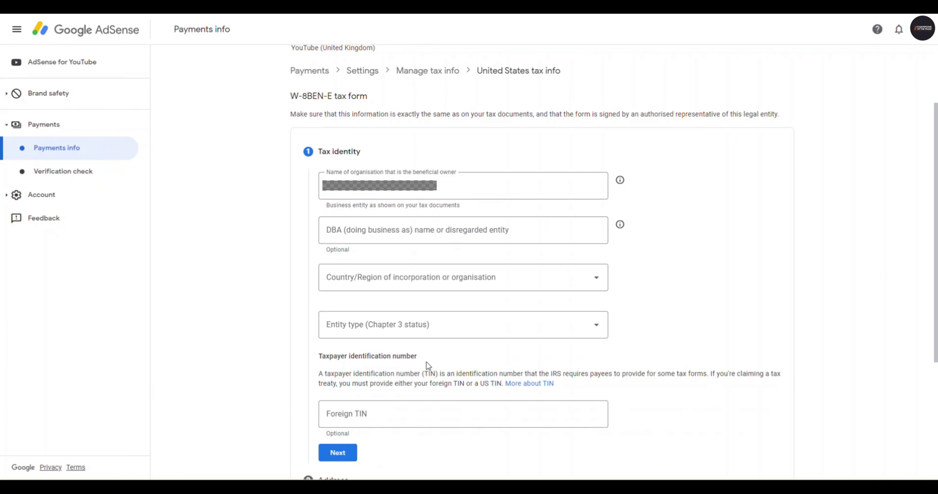
# Step: Set the country/region of incorporation or organisation to United Kingdom in the Tax identity section
pyautogui.click(490, 285)
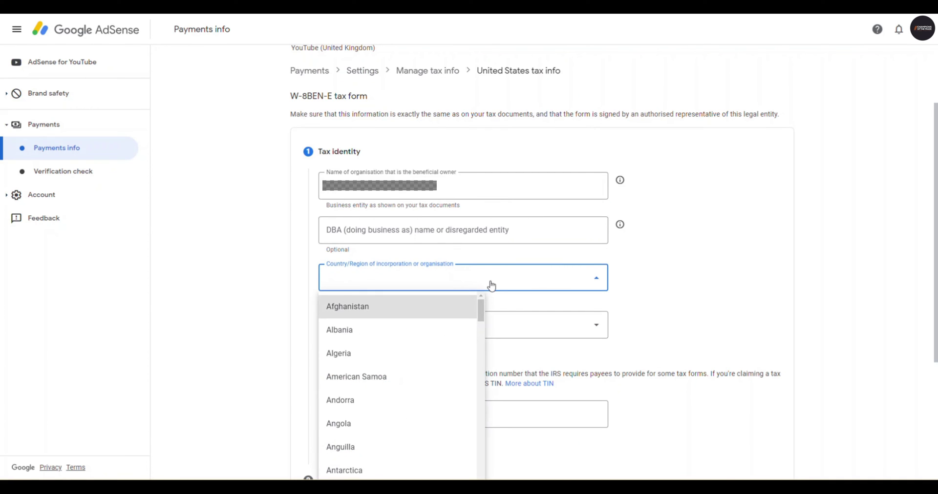
pyautogui.write('un')
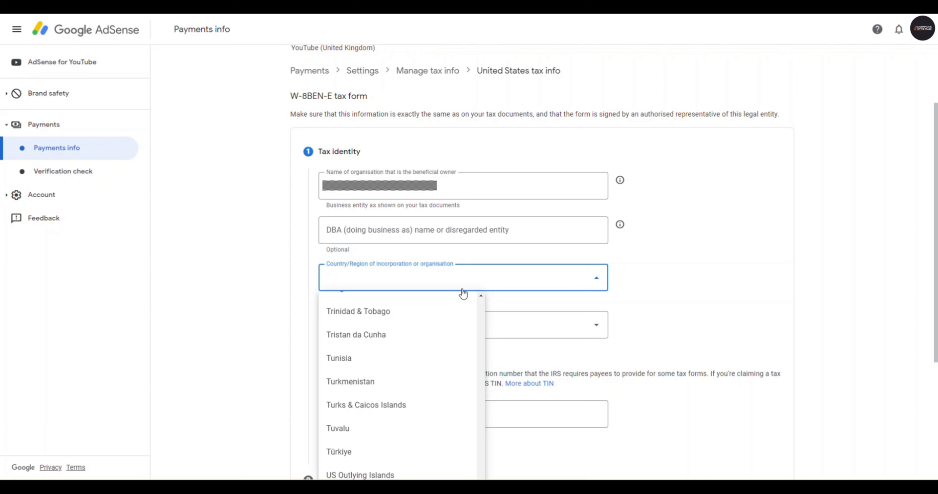
pyautogui.write('it')
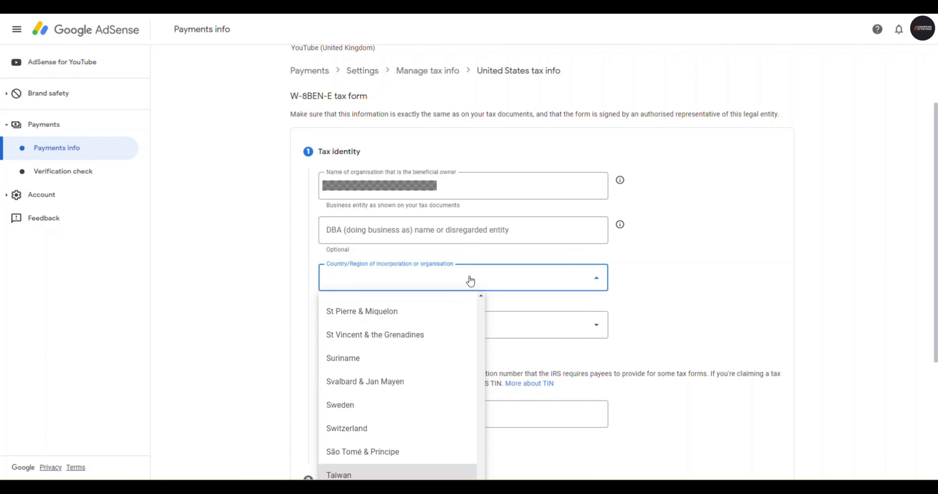
pyautogui.scroll(-4, 433, 379)
pyautogui.scroll(1, 397, 222)
pyautogui.scroll(-7, 398, 222)
pyautogui.scroll(-1, 403, 283)
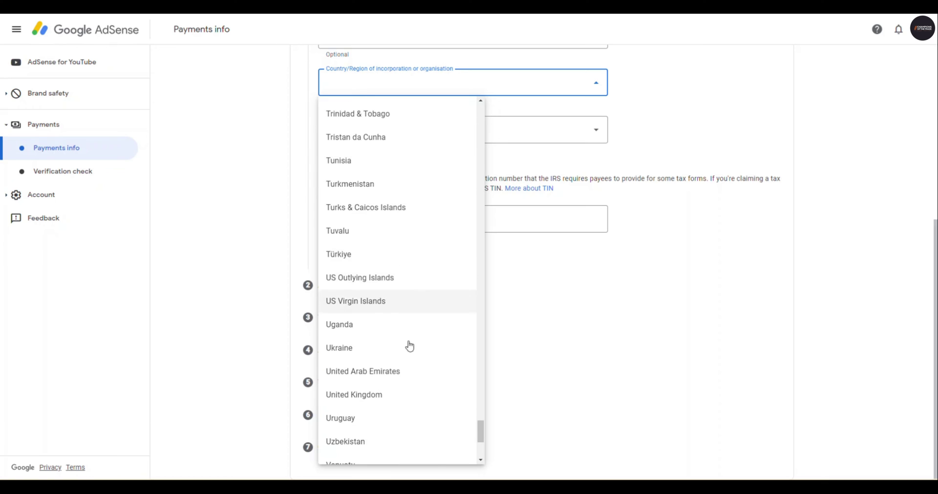
pyautogui.click(391, 394)
# Step: Set the entity type to Corporation, enter the company's foreign TIN, and continue to the Address section
pyautogui.scroll(3, 439, 157)
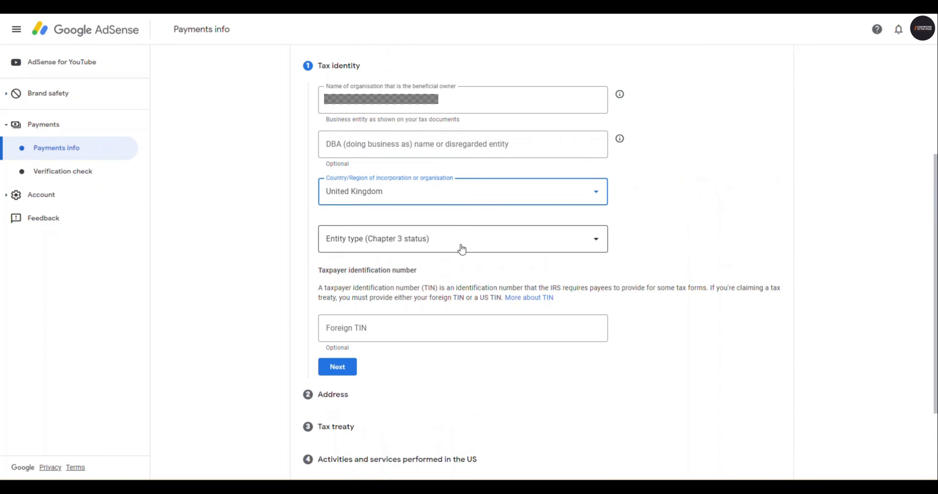
pyautogui.click(462, 242)
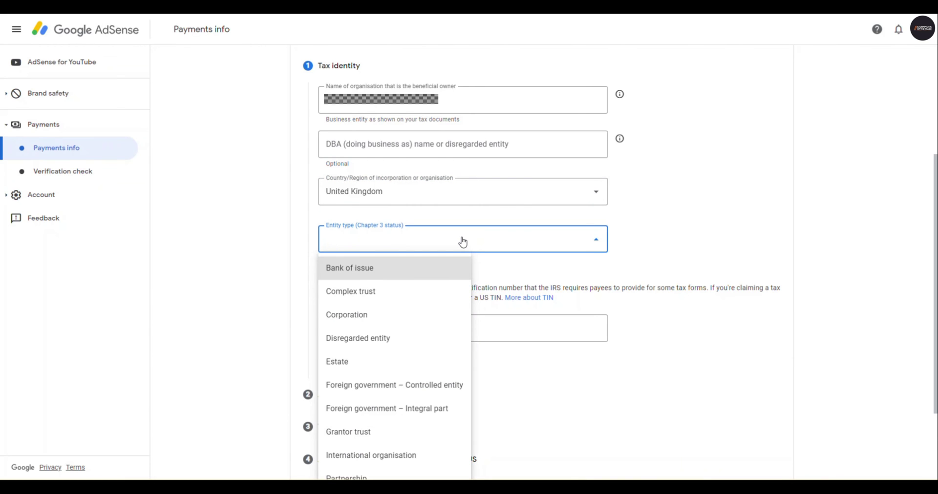
pyautogui.scroll(-3, 462, 243)
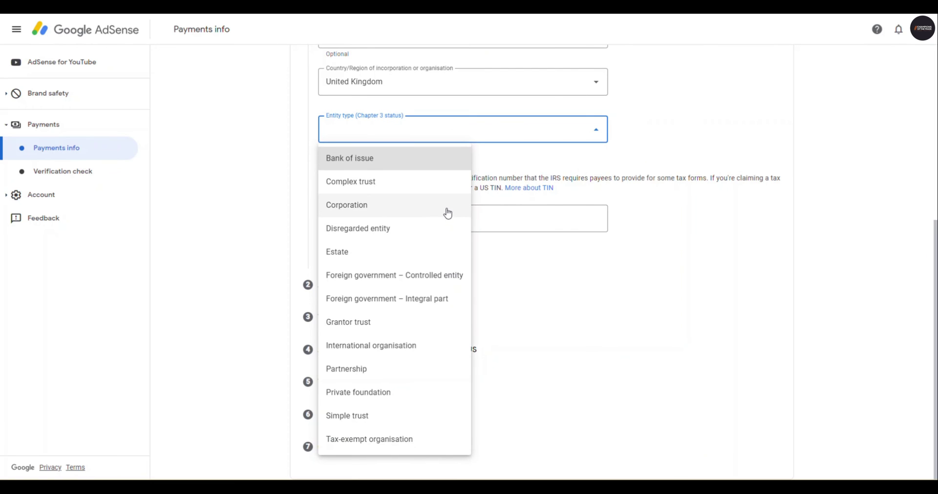
pyautogui.click(448, 212)
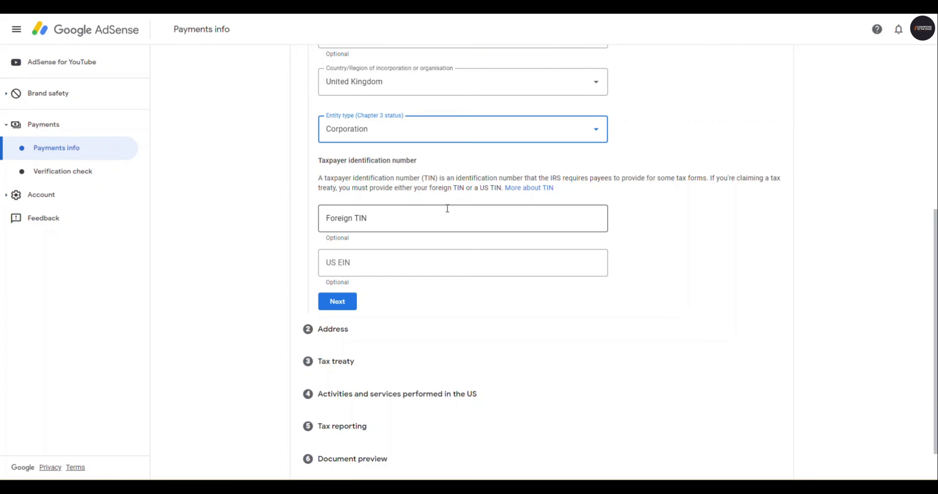
pyautogui.click(429, 218)
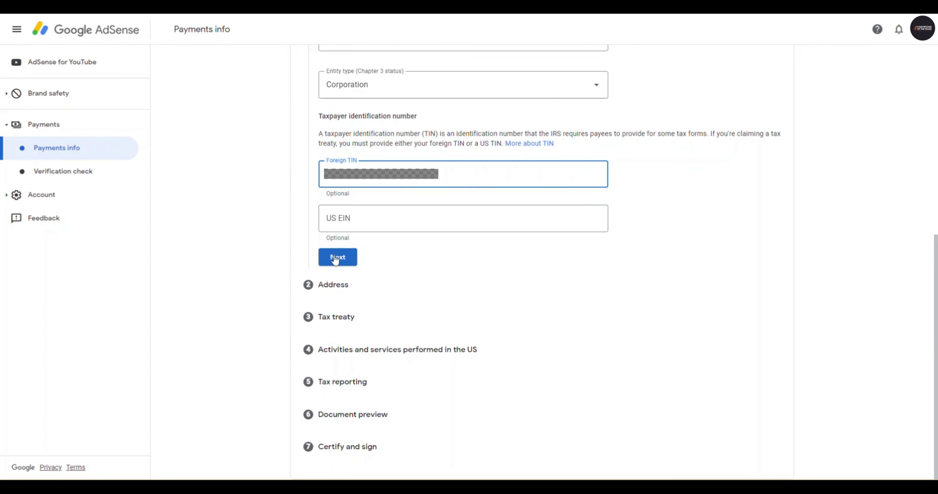
pyautogui.click(335, 259)
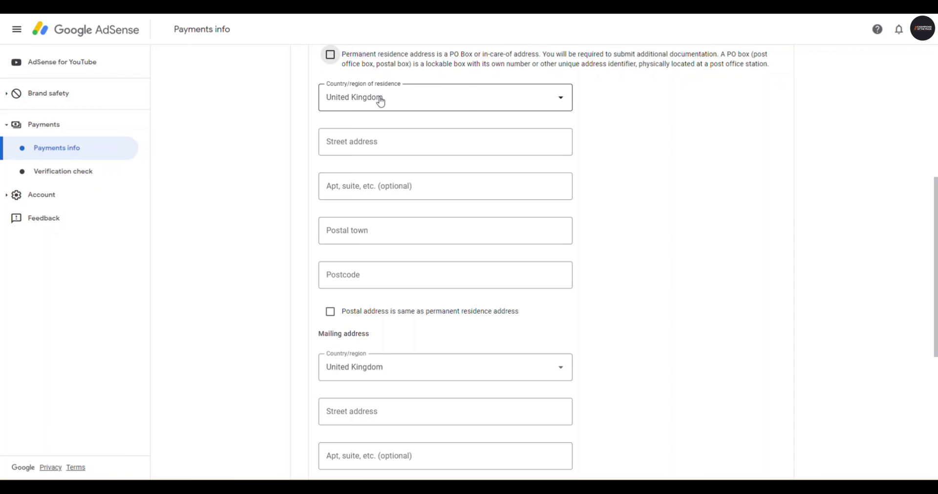
# Step: Fill in the company's permanent residence and mailing addresses and continue to the Tax treaty section
pyautogui.scroll(1, 380, 101)
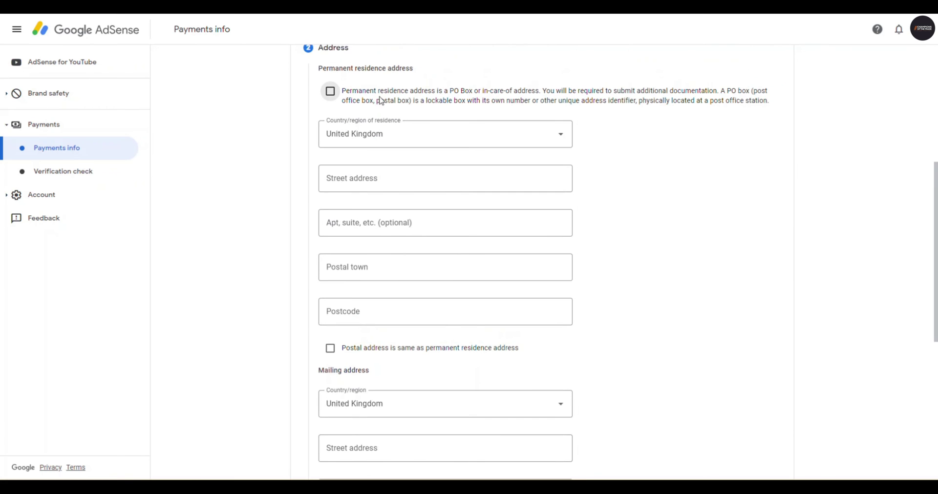
pyautogui.scroll(1, 381, 100)
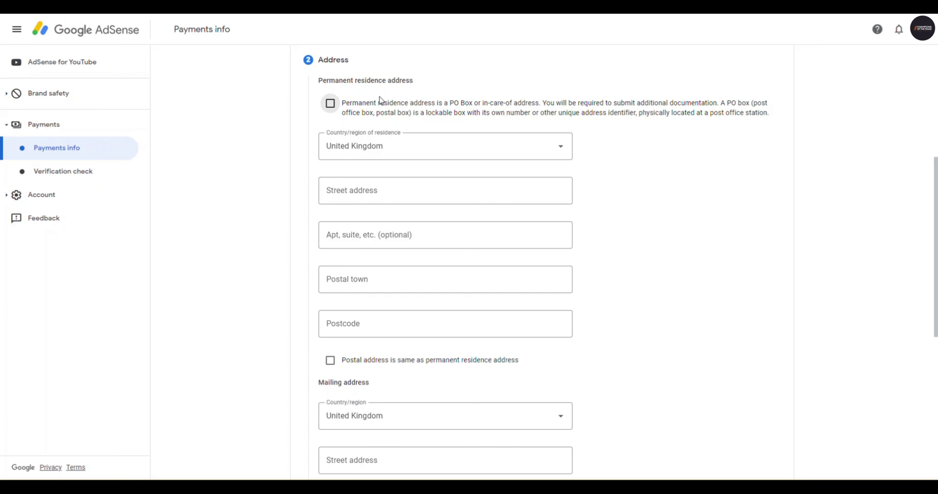
pyautogui.click(401, 192)
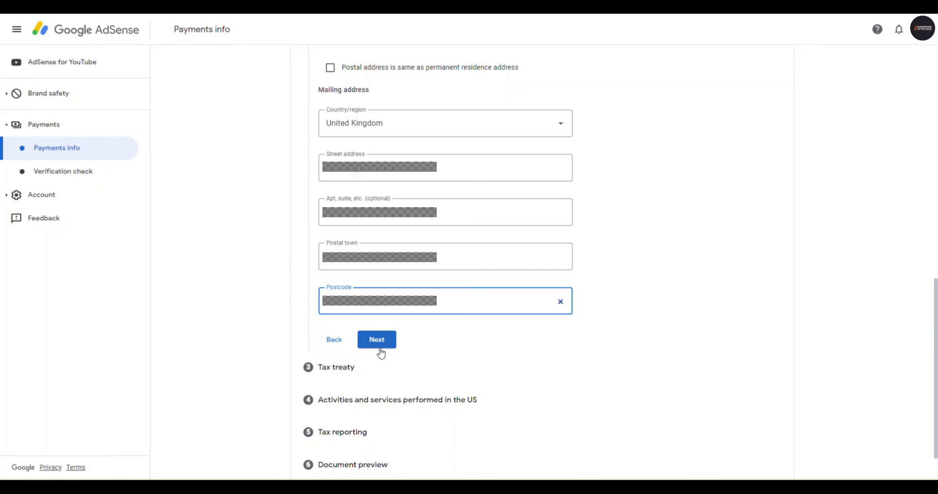
pyautogui.click(380, 348)
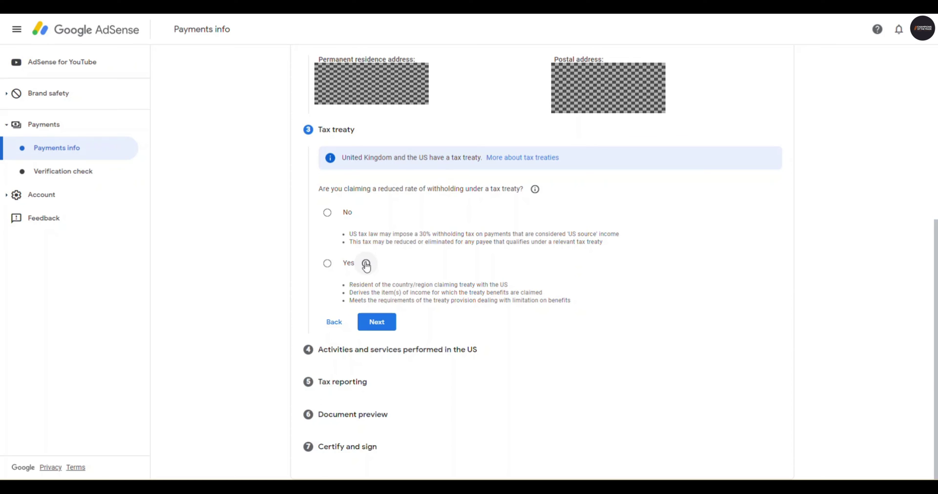
# Step: Claim a reduced treaty withholding rate as a resident of United Kingdom, and view the limitation on benefits options without choosing one
pyautogui.click(327, 264)
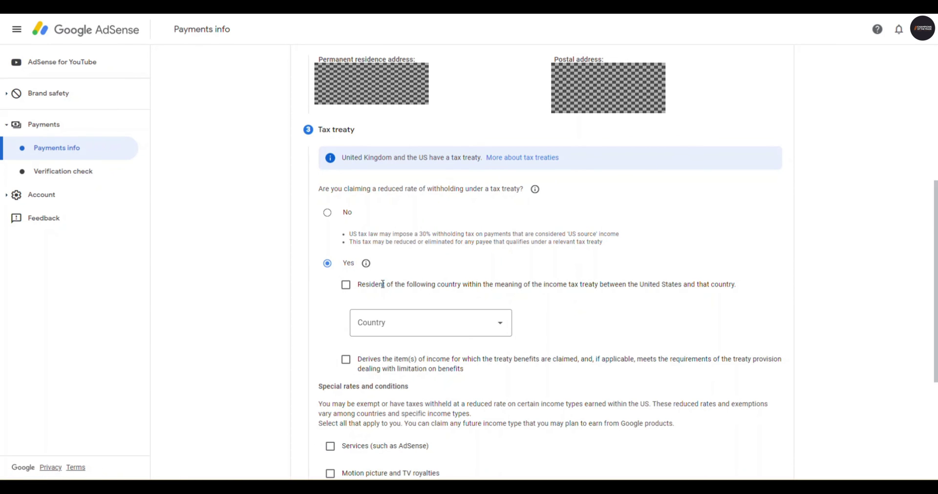
pyautogui.click(413, 327)
pyautogui.scroll(-3, 414, 328)
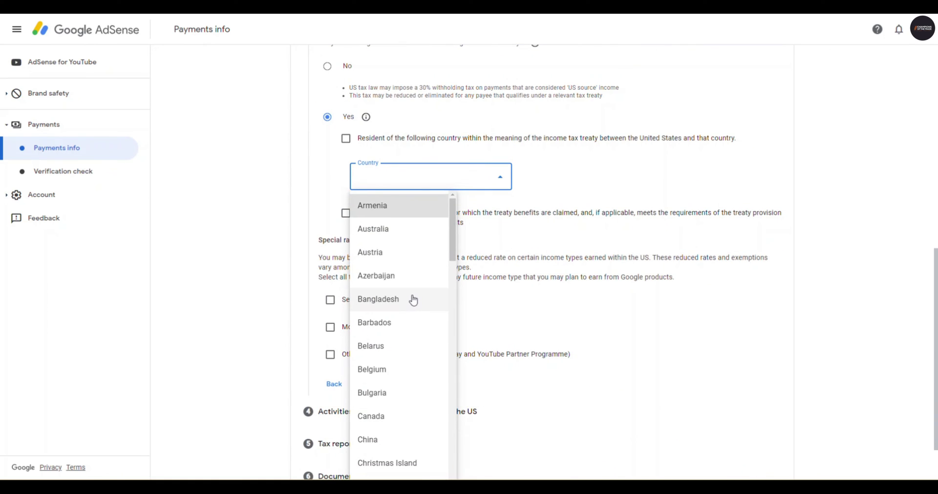
pyautogui.scroll(-20, 413, 300)
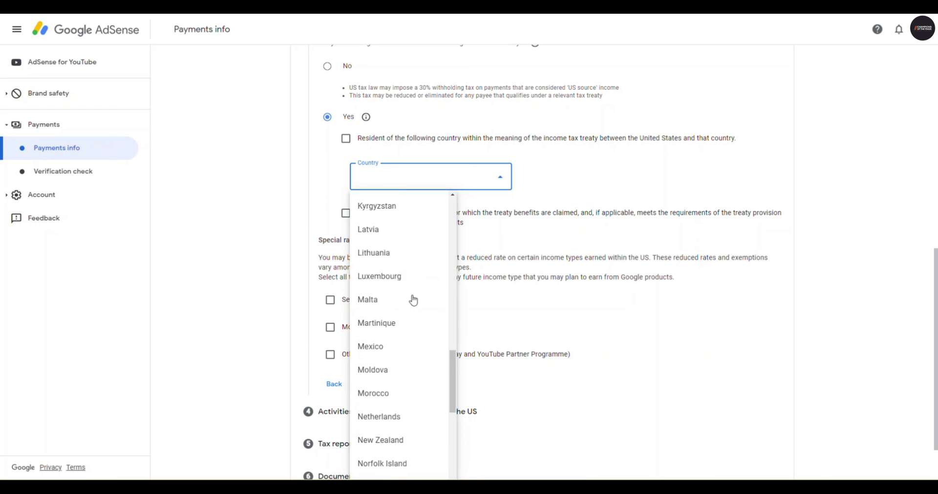
pyautogui.scroll(-4, 413, 300)
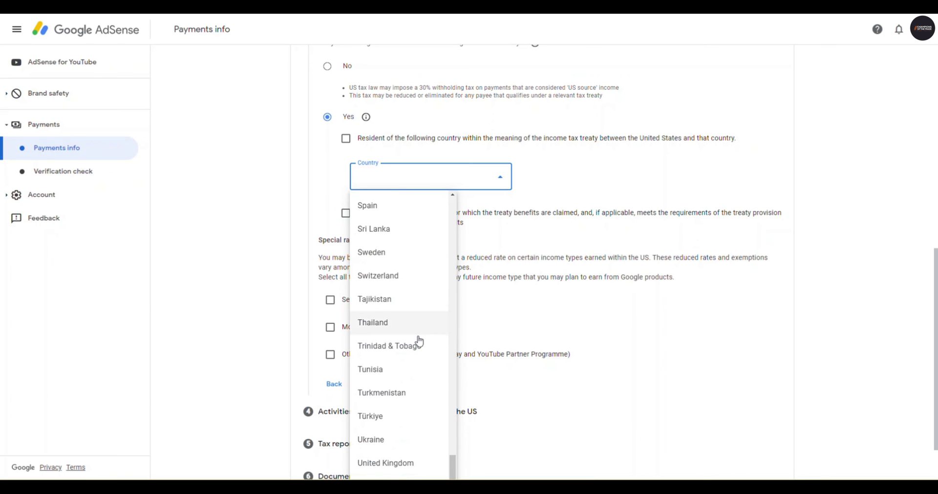
pyautogui.click(409, 462)
pyautogui.click(346, 140)
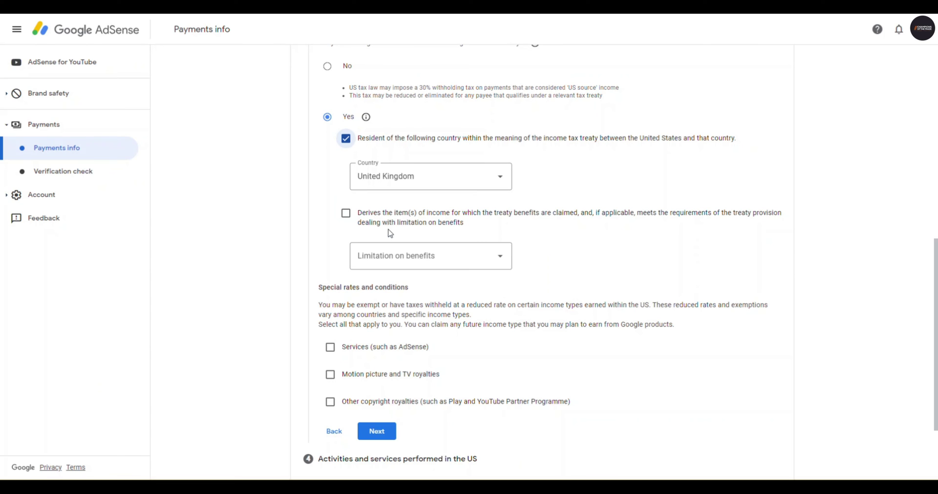
pyautogui.click(445, 265)
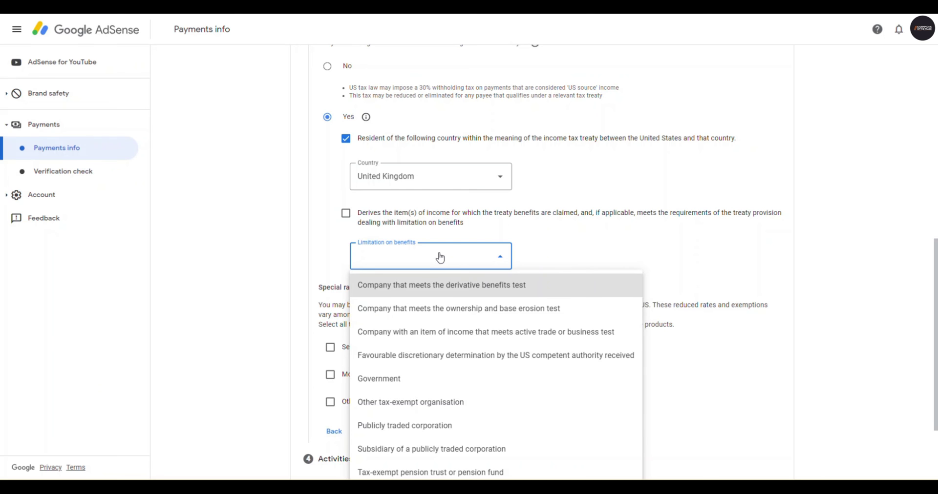
pyautogui.click(449, 249)
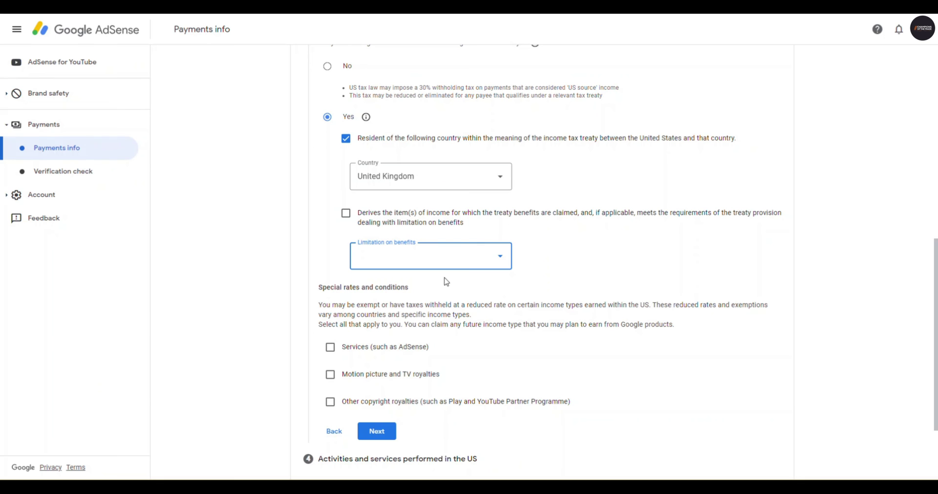
# Step: Claim the special rate for Services (such as AdSense) under Article 7 and paragraph 1 with a 0% reduced treaty withholding rate
pyautogui.click(334, 345)
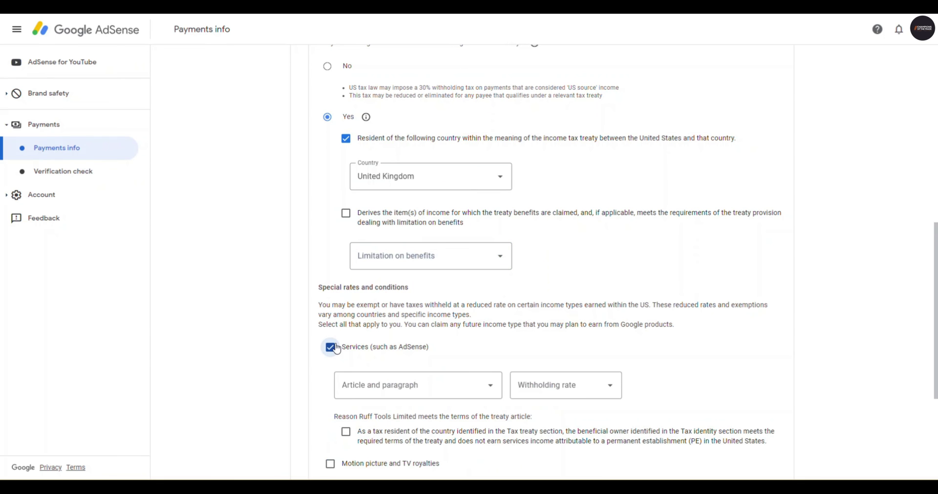
pyautogui.click(418, 392)
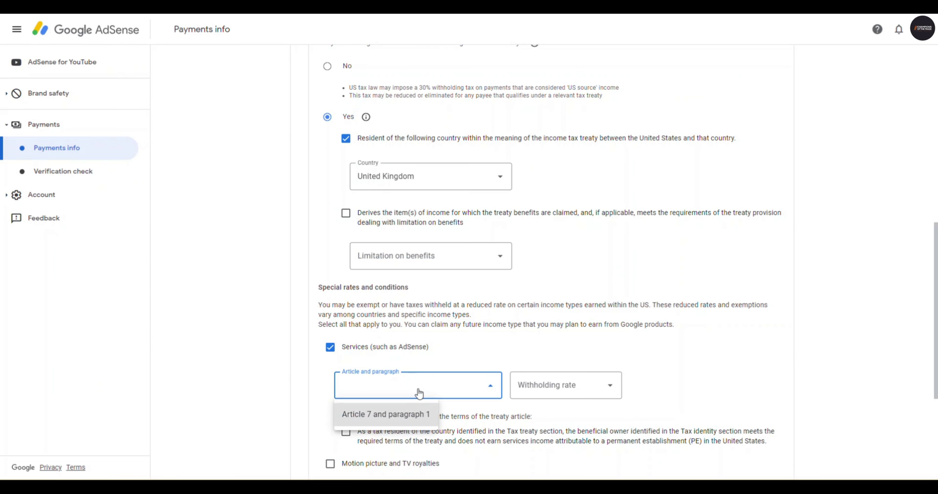
pyautogui.click(400, 414)
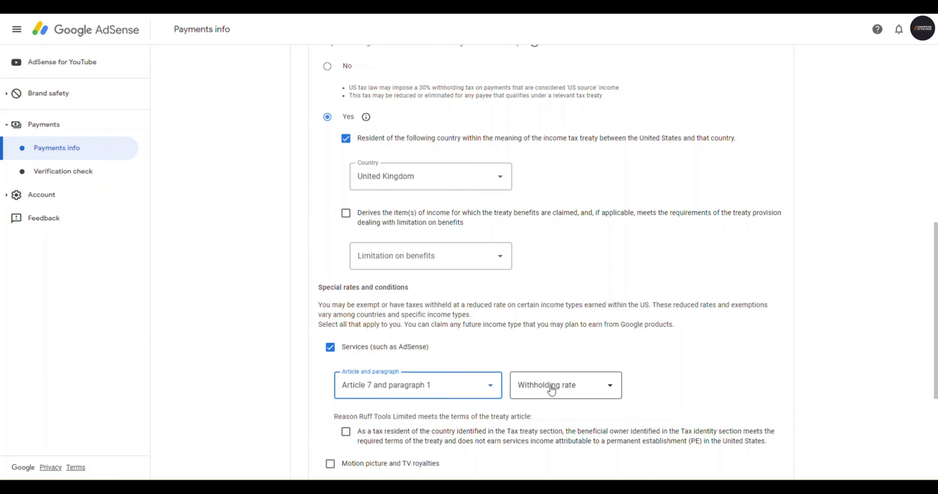
pyautogui.click(552, 391)
pyautogui.click(562, 421)
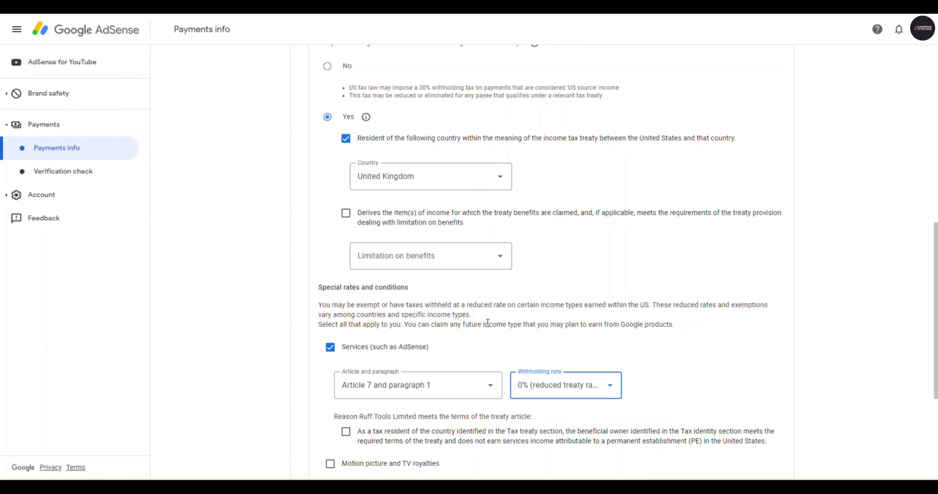
# Step: Set the limitation on benefits to Company that meets the derivative benefits test, certify the Services treaty terms, and continue to the US activities section
pyautogui.click(366, 117)
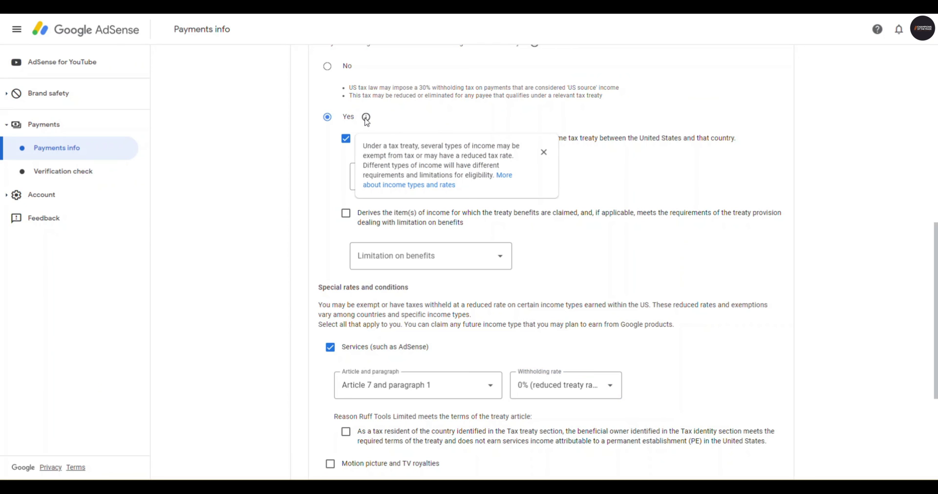
pyautogui.click(543, 153)
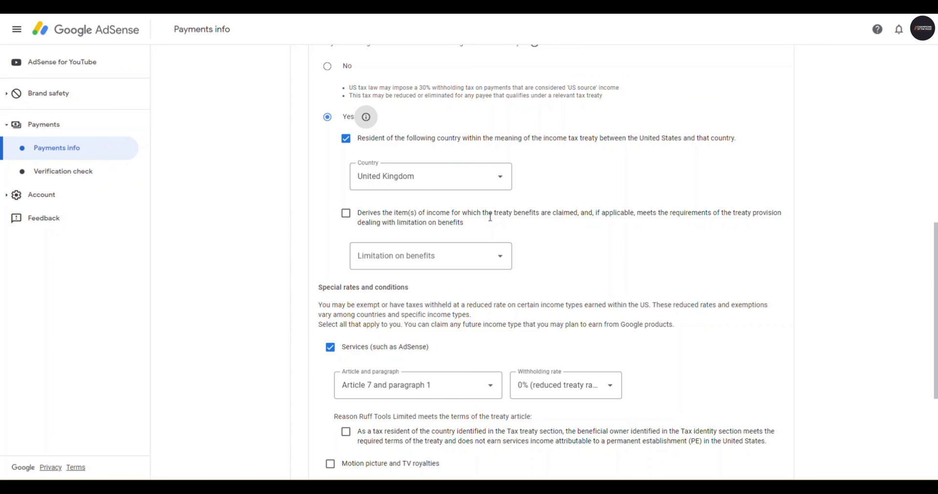
pyautogui.click(346, 283)
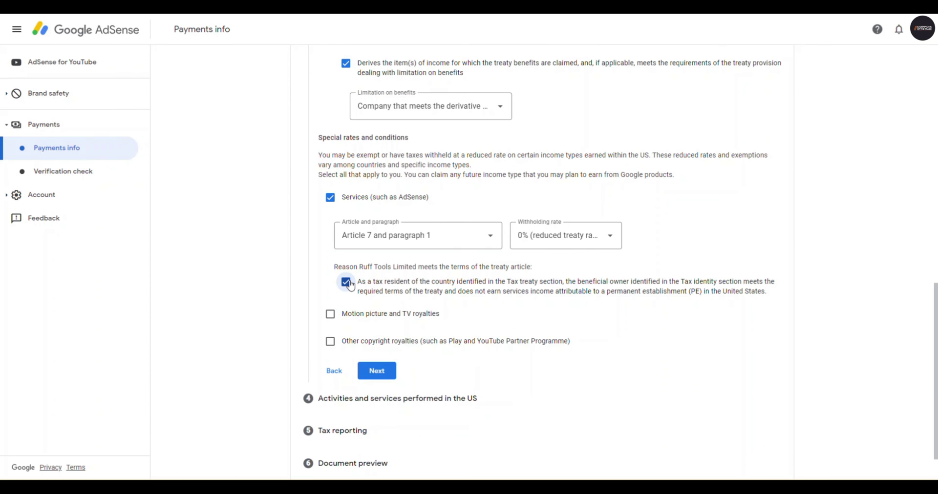
pyautogui.click(382, 375)
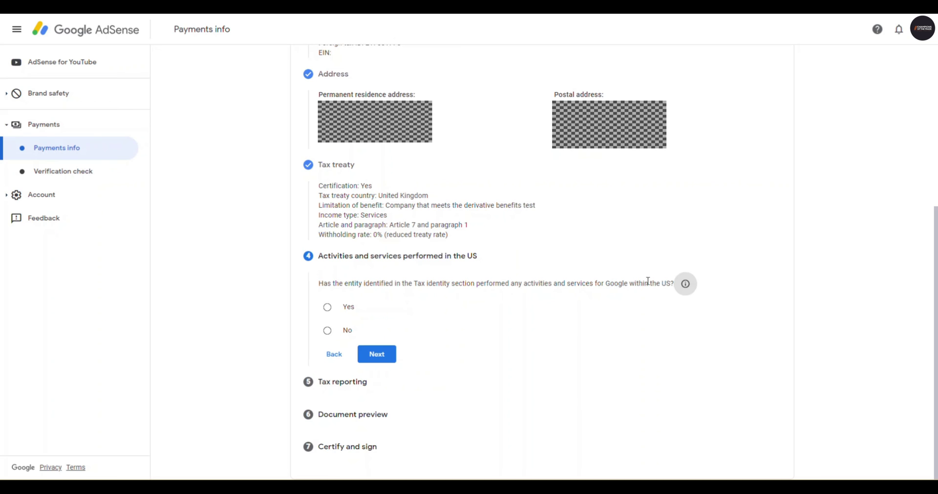
# Step: Declare that the entity performed no activities or services for Google within the US, certify this, and continue to Tax reporting
pyautogui.click(686, 286)
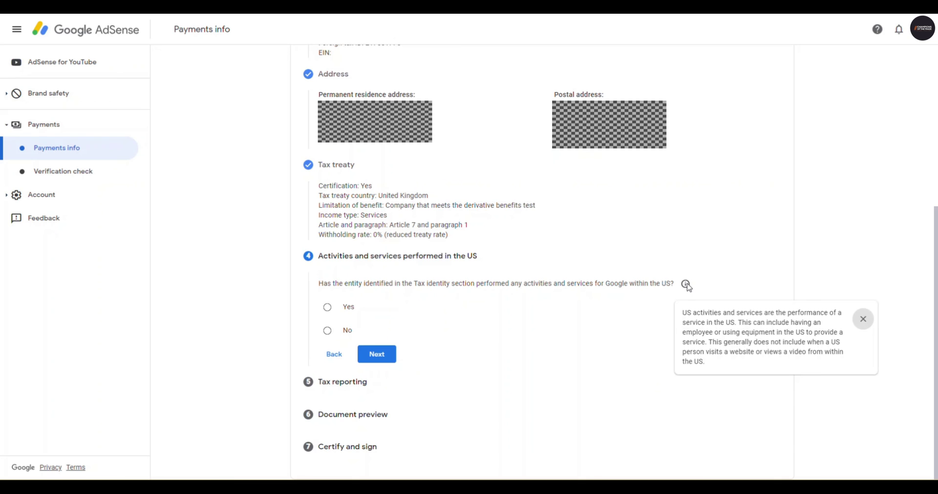
pyautogui.click(328, 334)
pyautogui.click(327, 333)
pyautogui.click(338, 353)
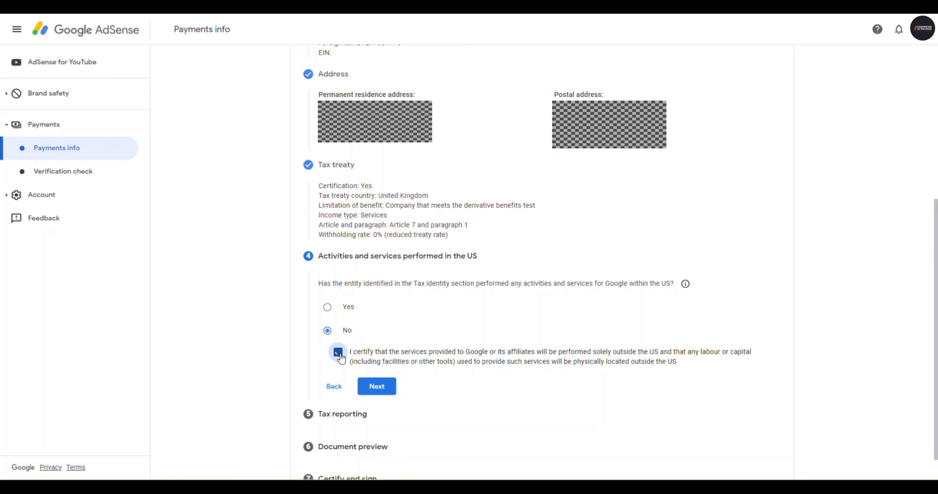
pyautogui.click(385, 391)
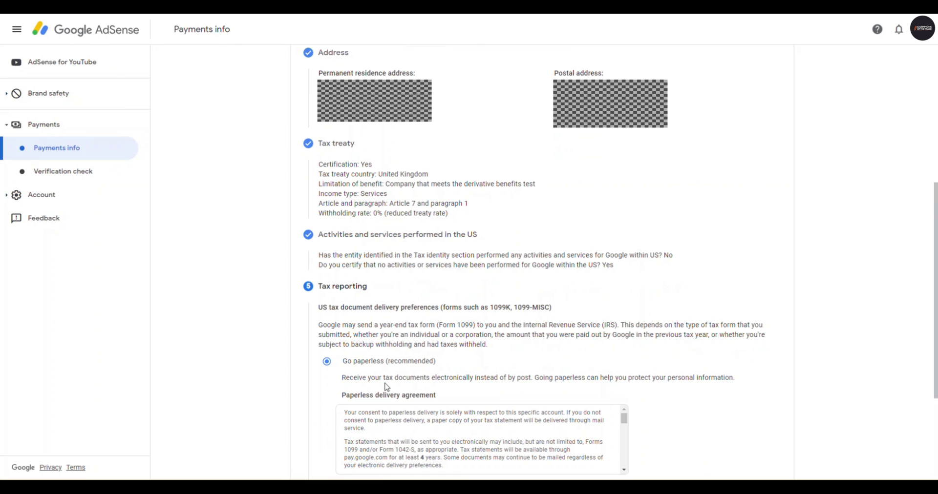
# Step: Accept the paperless delivery agreement for US tax documents and continue to the Document preview section
pyautogui.scroll(-1, 386, 381)
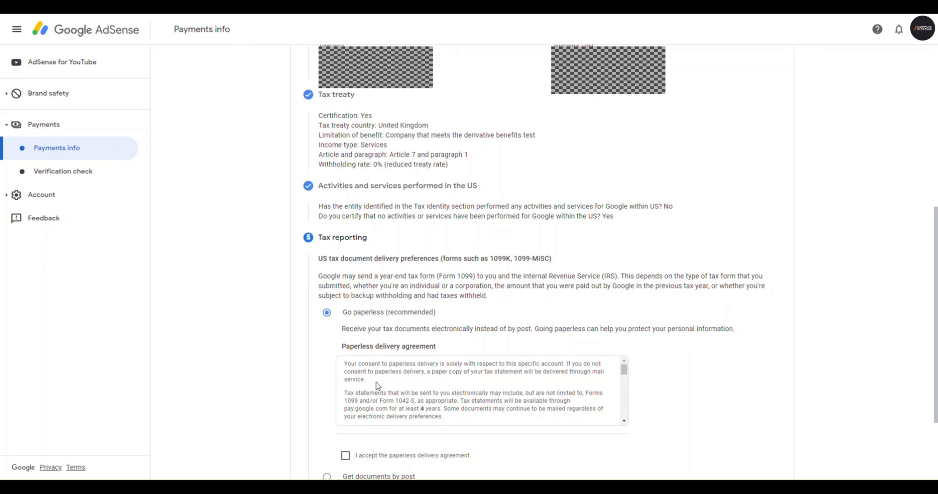
pyautogui.scroll(-5, 378, 385)
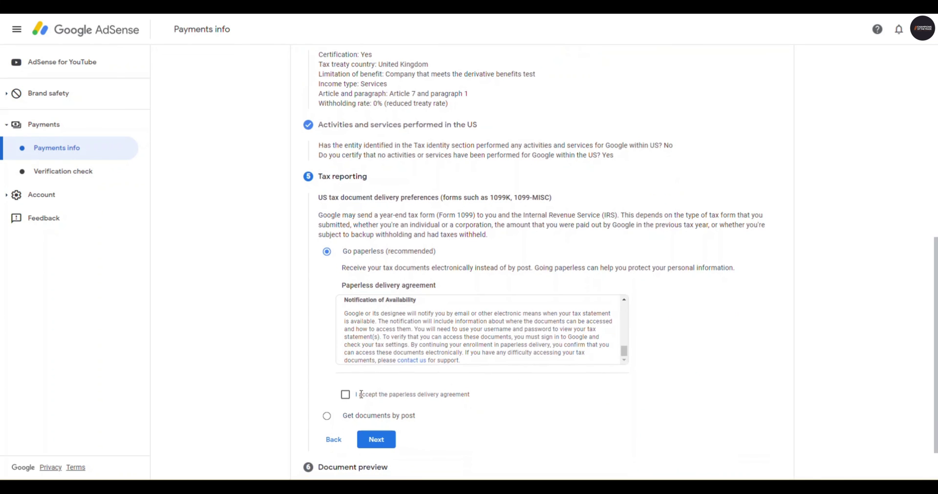
pyautogui.click(345, 396)
pyautogui.scroll(-2, 350, 395)
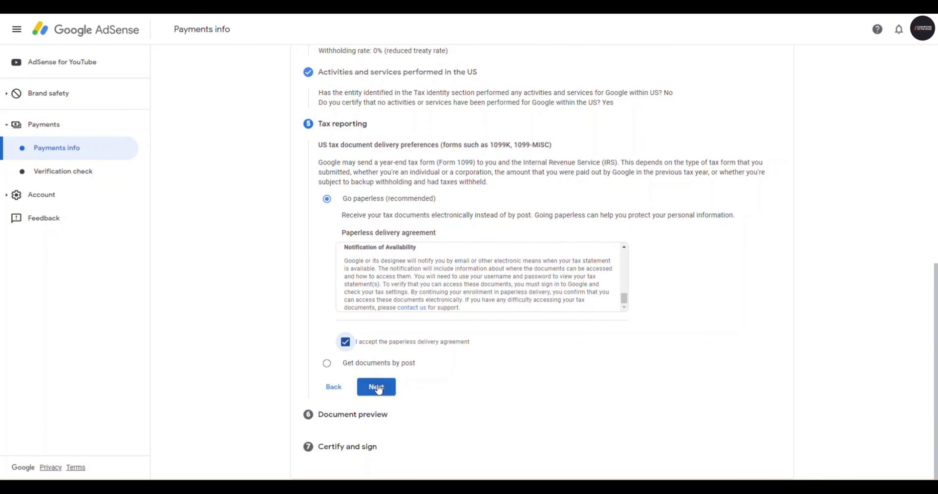
pyautogui.click(376, 387)
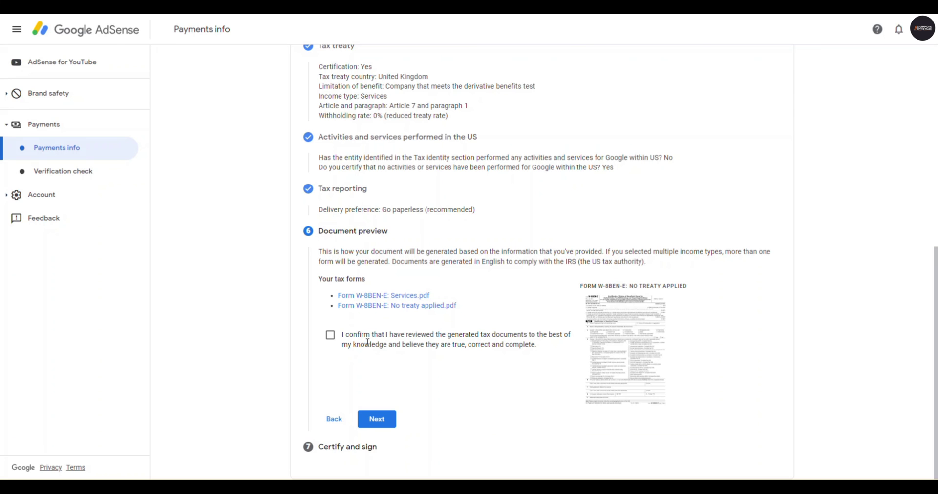
# Step: Confirm that the generated W-8BEN-E documents have been reviewed, and make the tax form certification under penalties of perjury
pyautogui.click(331, 335)
pyautogui.click(377, 420)
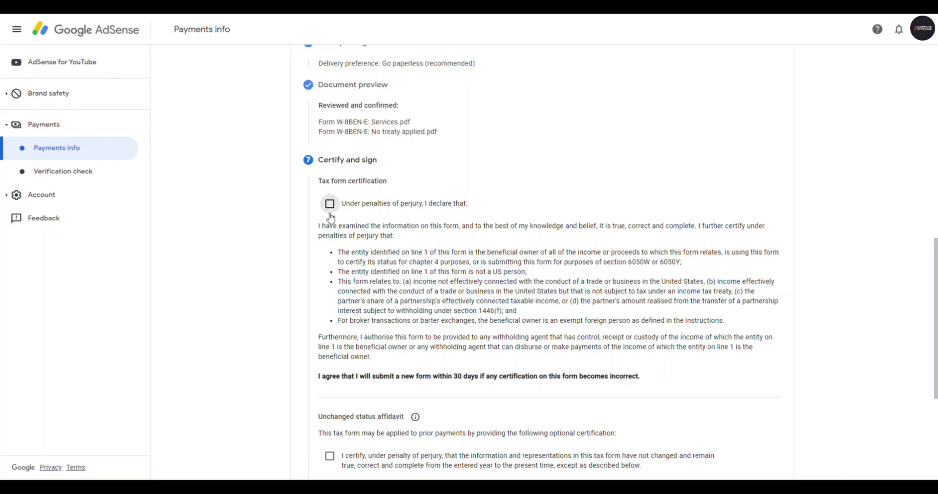
pyautogui.click(330, 205)
# Step: Certify the capacity to sign for the entity, enter the signatory's full legal name, and submit the tax form
pyautogui.scroll(-2, 339, 271)
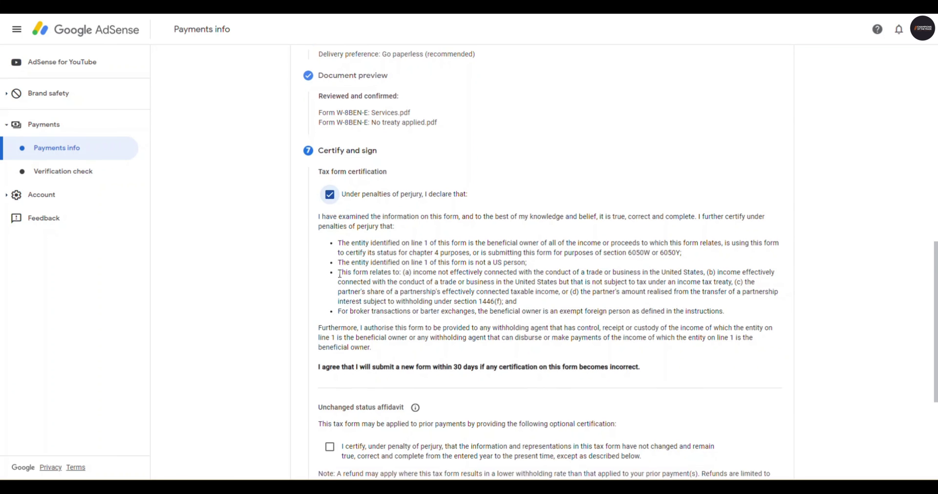
pyautogui.scroll(-2, 339, 274)
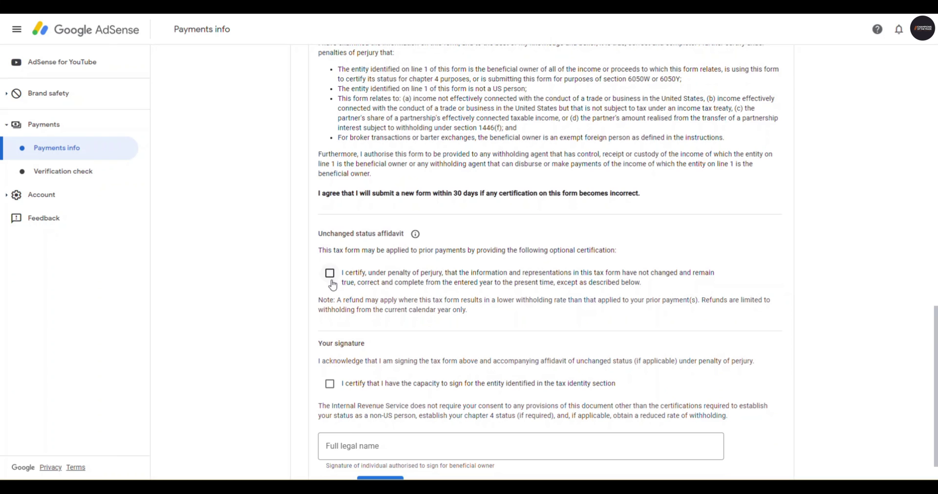
pyautogui.scroll(-1, 328, 302)
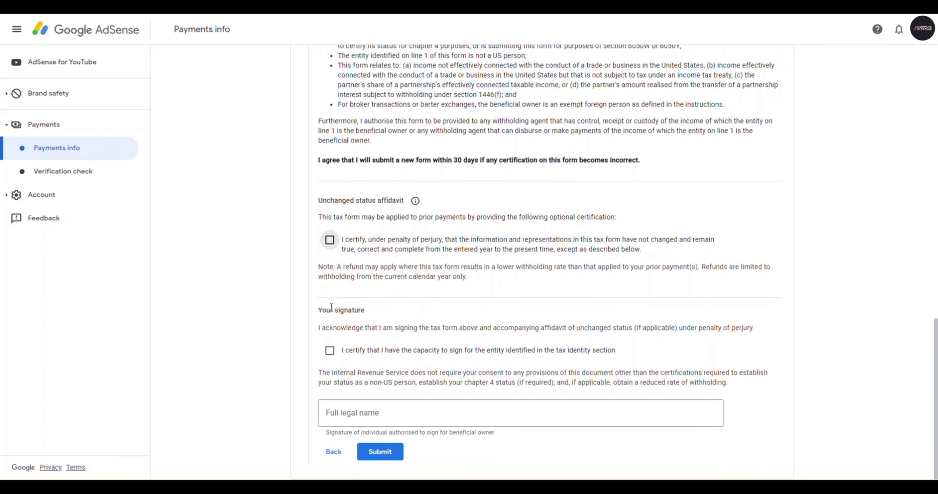
pyautogui.click(328, 352)
pyautogui.click(360, 421)
pyautogui.hotkey('ctrl', 'v')
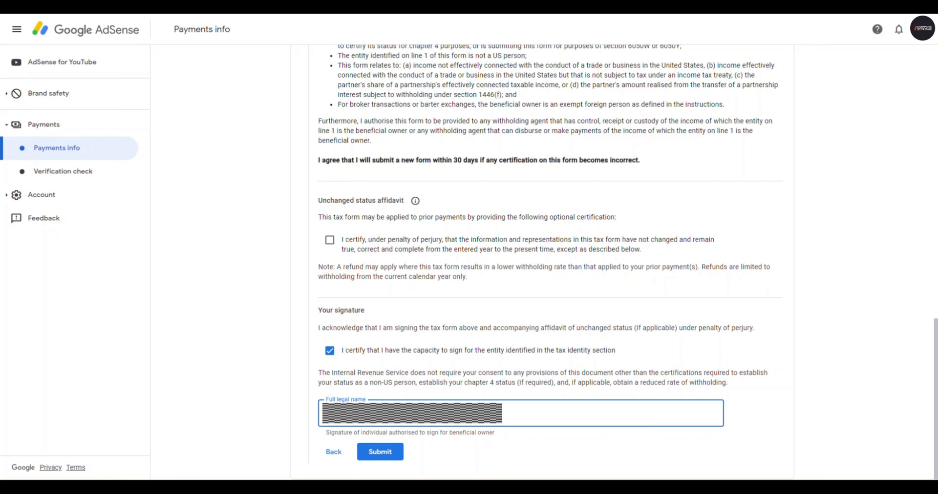
pyautogui.click(399, 459)
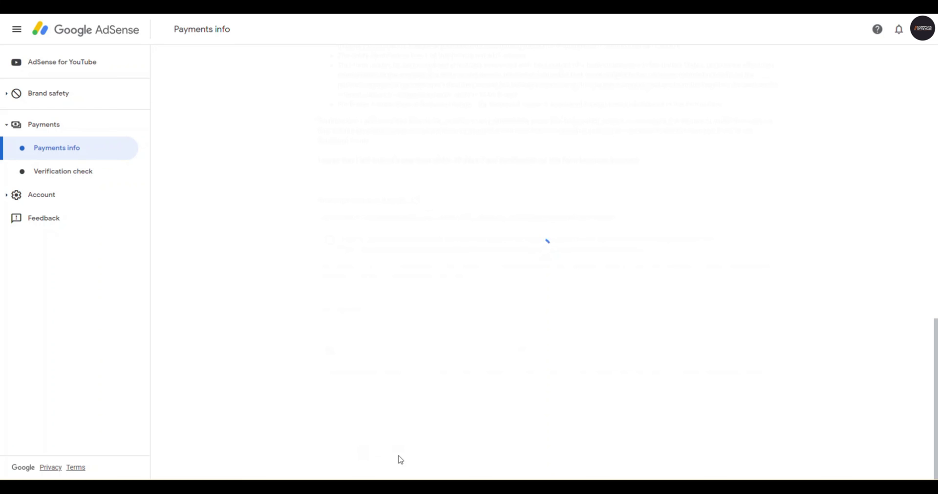